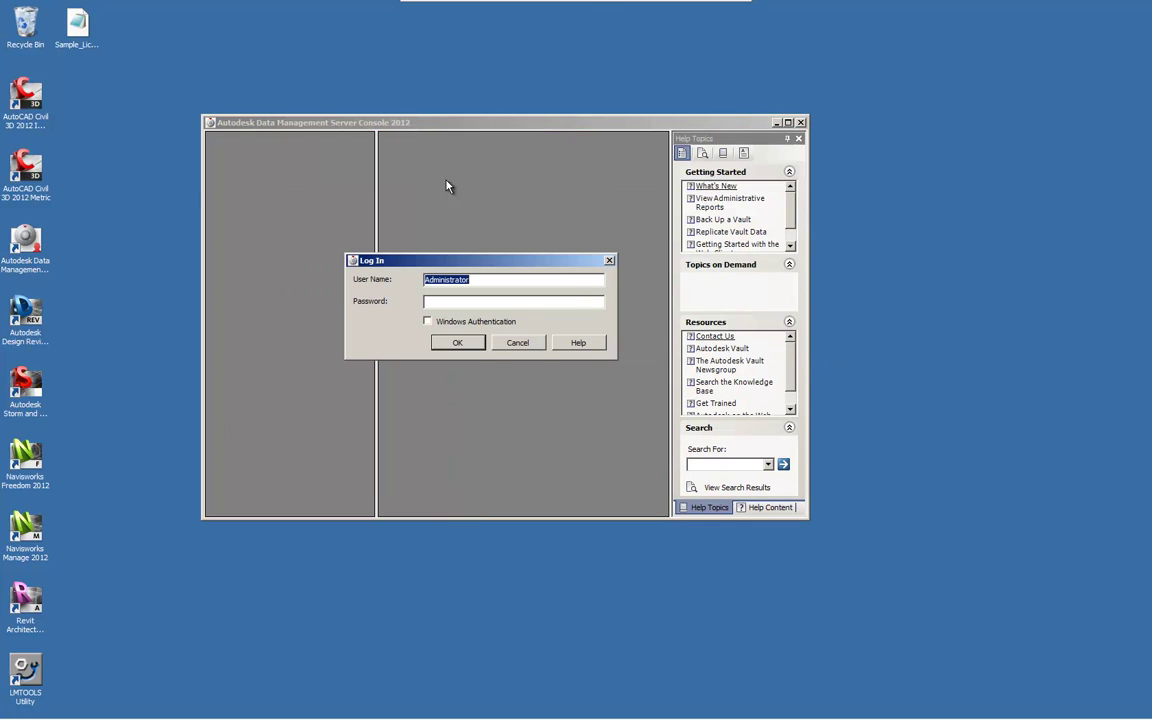
Log in to the server console as Administrator.
{"action": "left_click", "coordinate": [471, 346]}
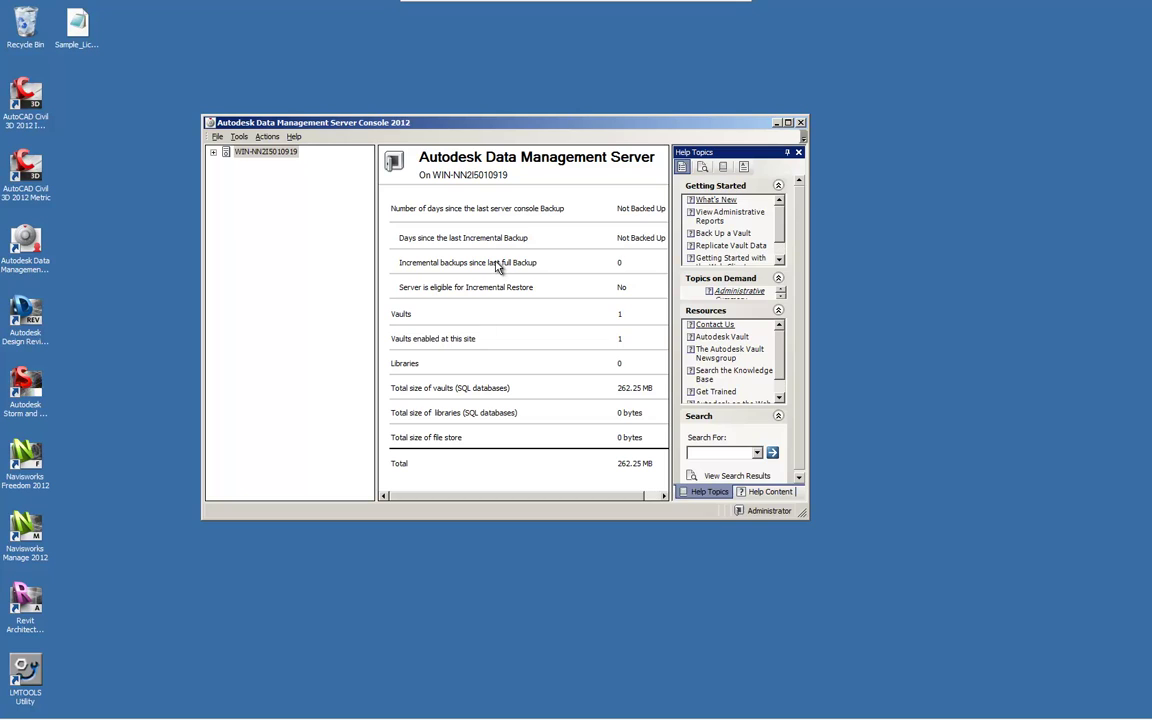
Launch the Backup and Restore wizard from Tools and proceed with the Backup option.
{"action": "left_click", "coordinate": [239, 136]}
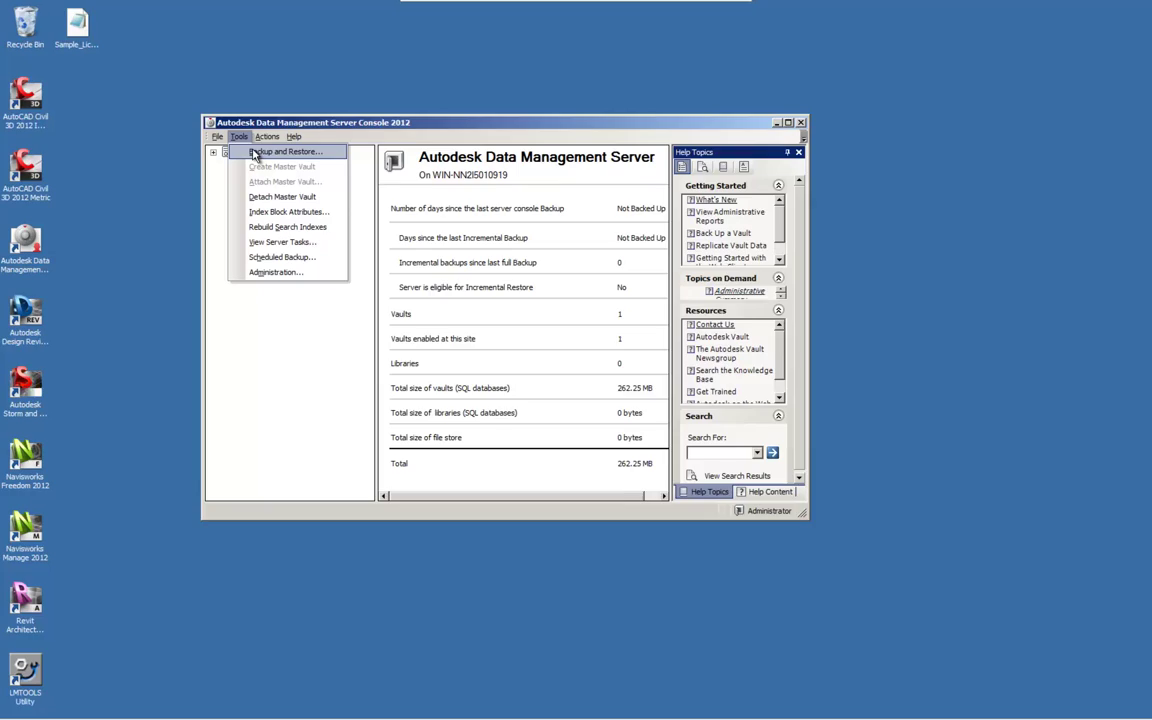
{"action": "left_click", "coordinate": [254, 153]}
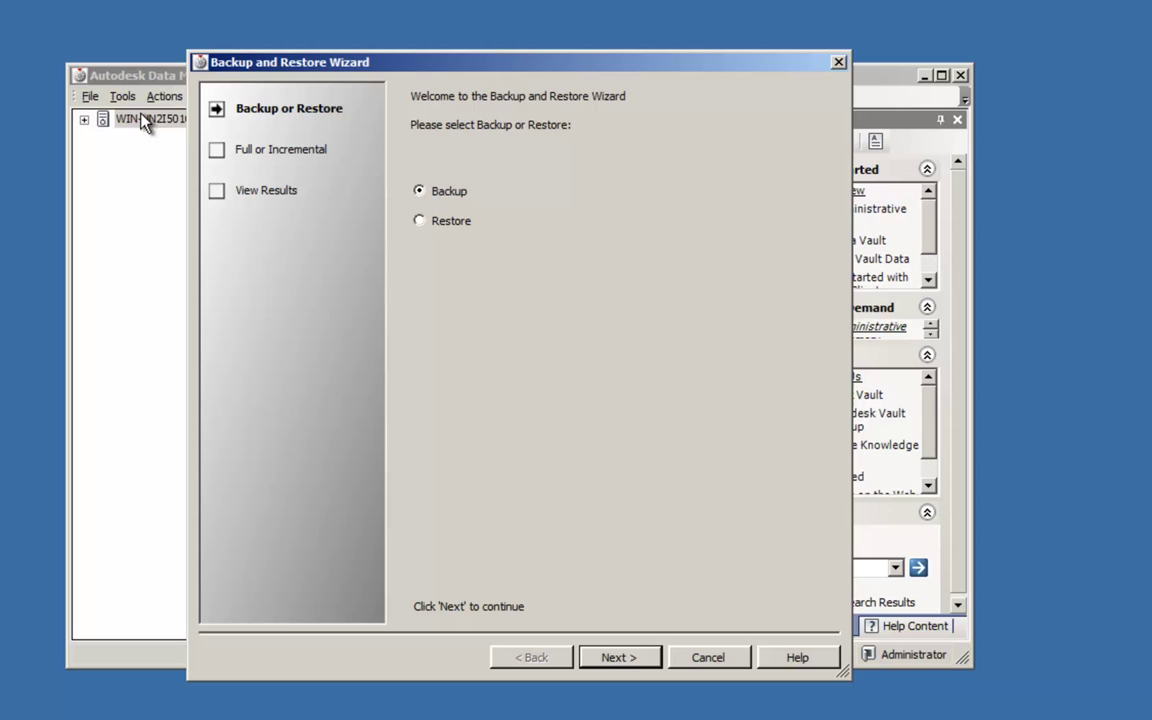
{"action": "left_click", "coordinate": [640, 658]}
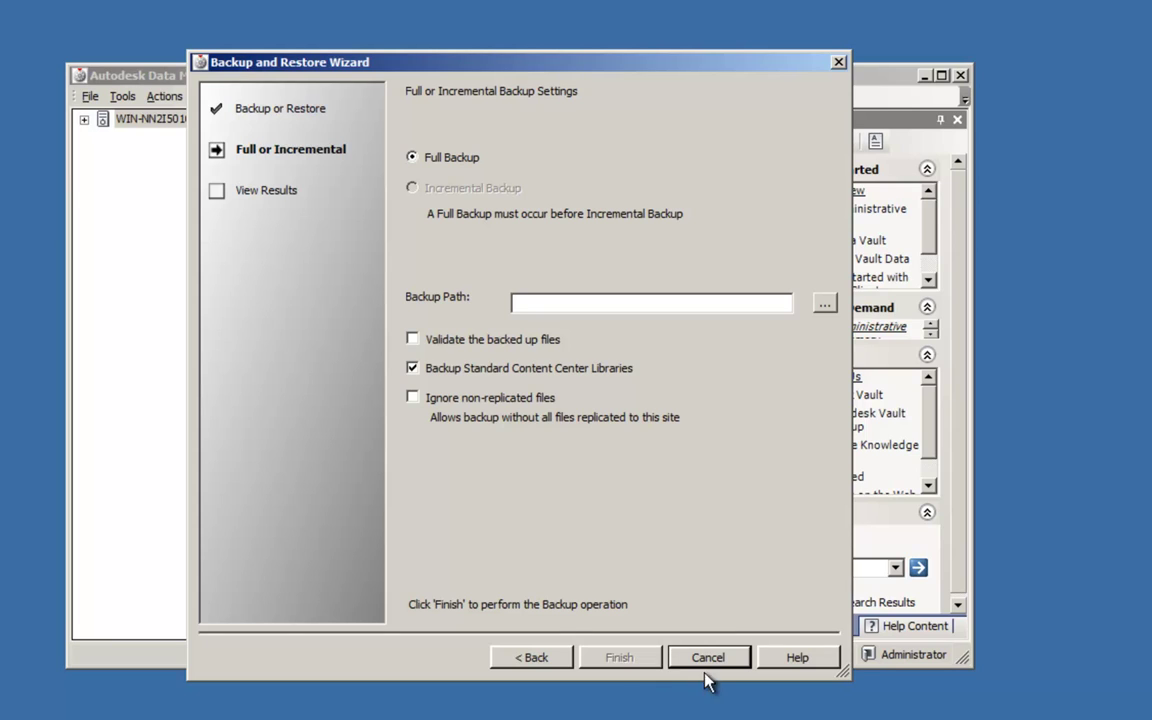
Set the full backup destination to the C:\Vault Backups folder.
{"action": "left_click", "coordinate": [824, 305]}
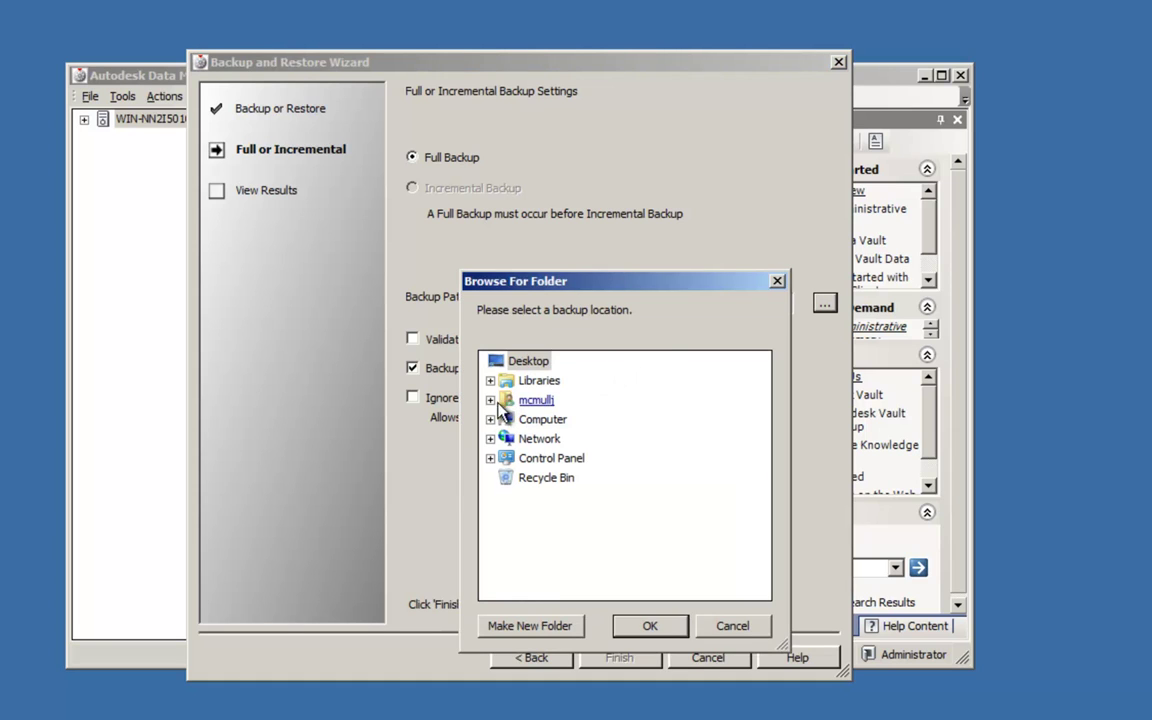
{"action": "left_click", "coordinate": [490, 420]}
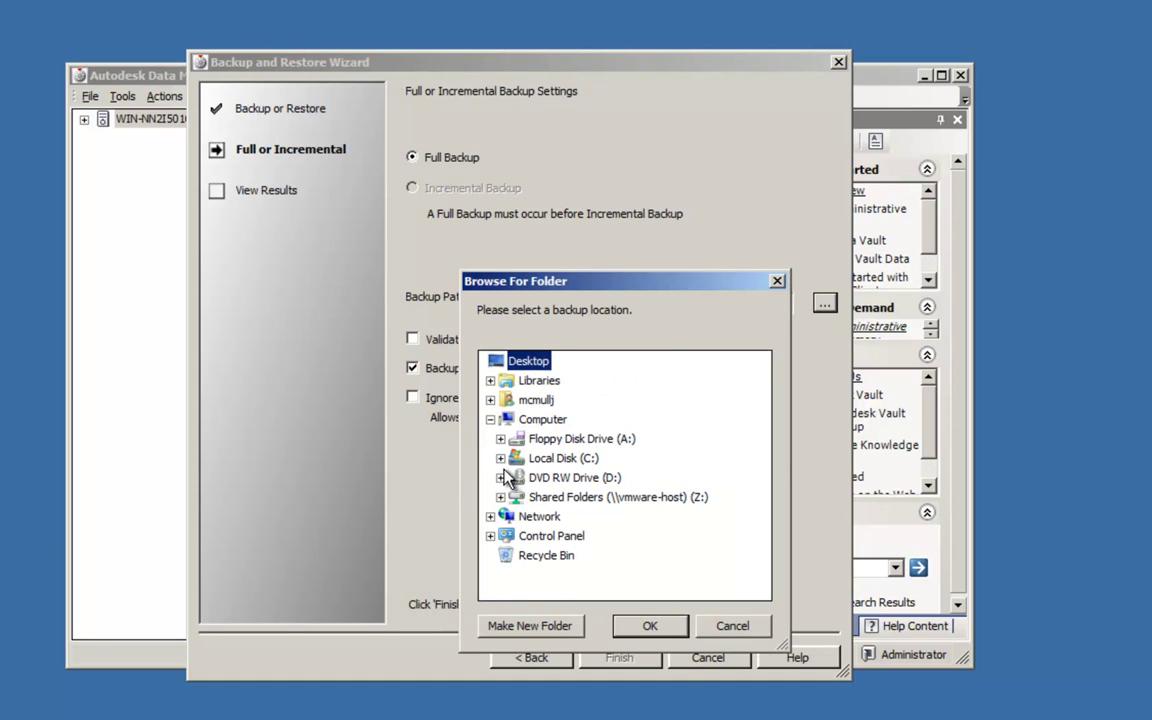
{"action": "left_click", "coordinate": [501, 458]}
{"action": "left_click_drag", "start_coordinate": [766, 447], "coordinate": [766, 500]}
{"action": "left_click", "coordinate": [573, 497]}
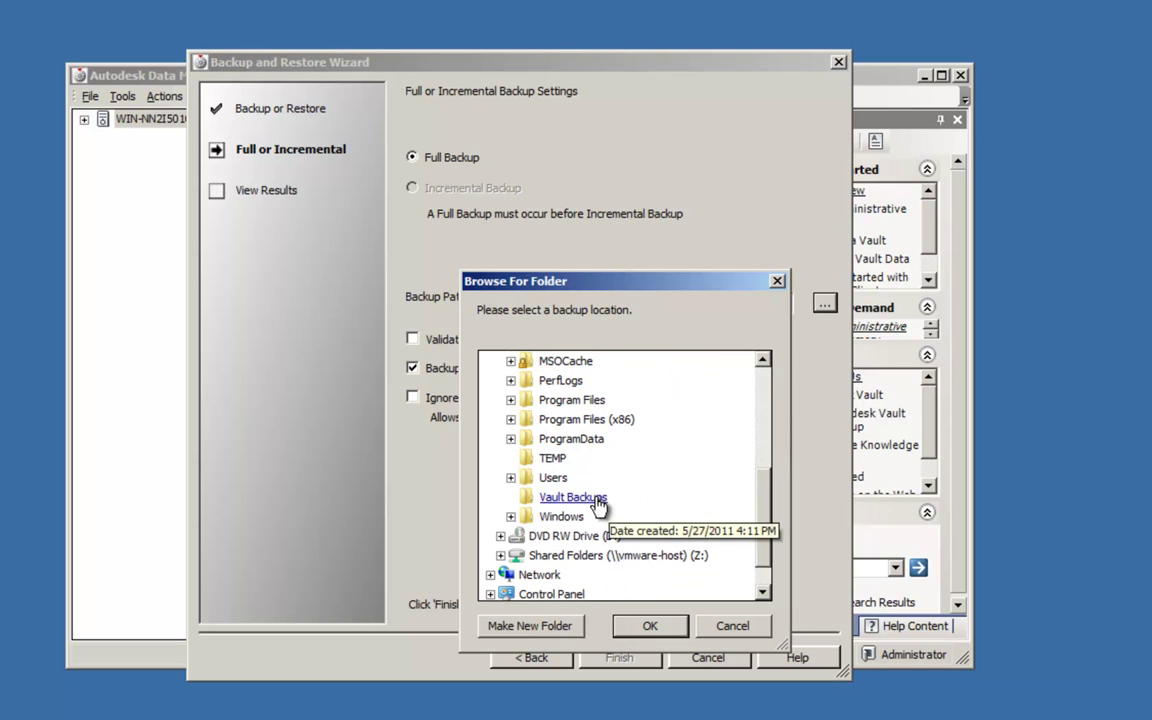
{"action": "left_click", "coordinate": [656, 627]}
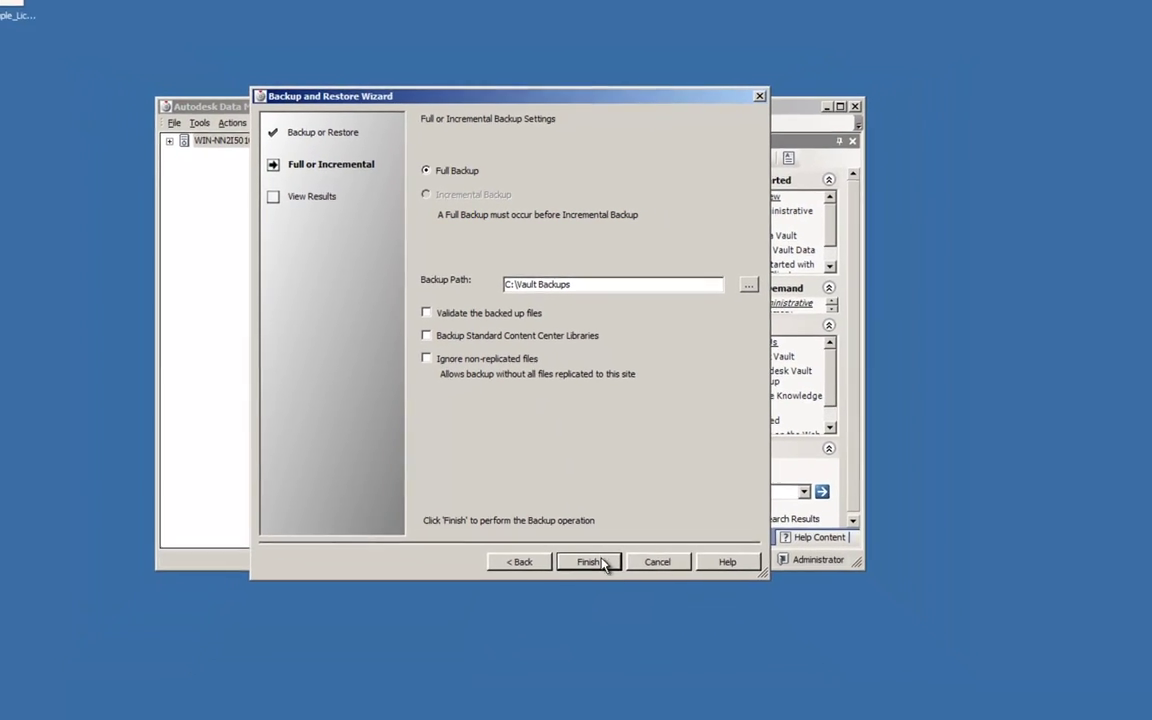
Run the full backup without Standard Content Center Libraries.
{"action": "left_click", "coordinate": [596, 563]}
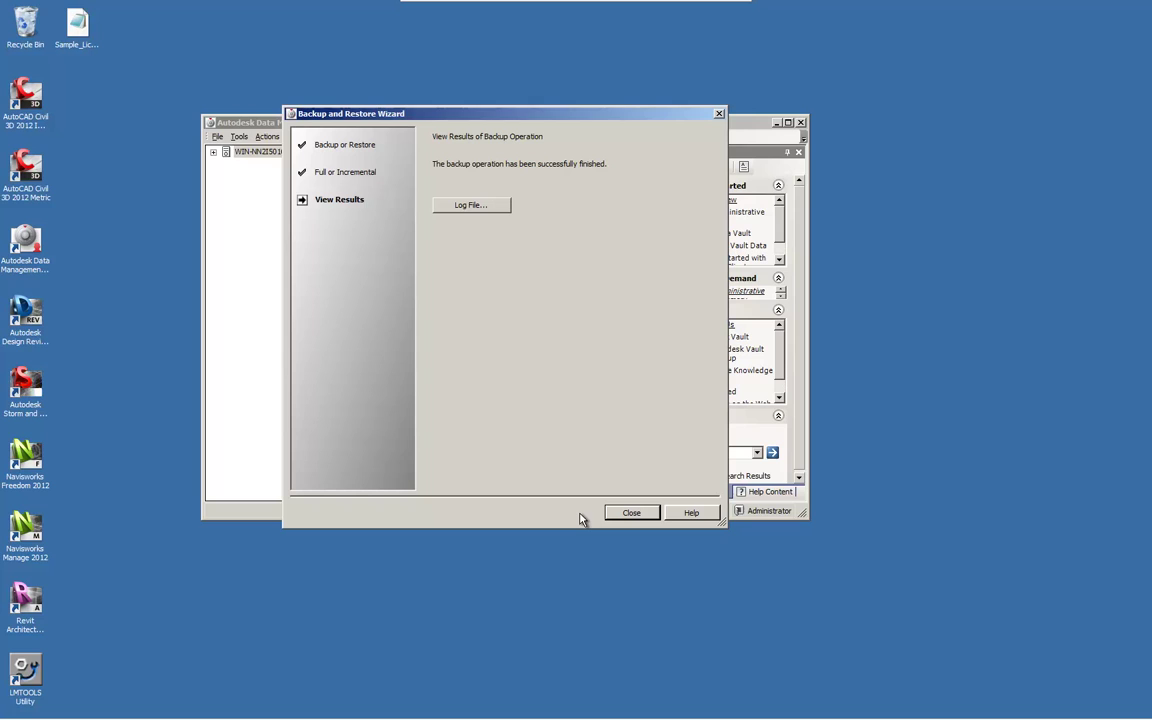
Close the finished backup wizard and display the details of the vault named Vault.
{"action": "left_click", "coordinate": [632, 513]}
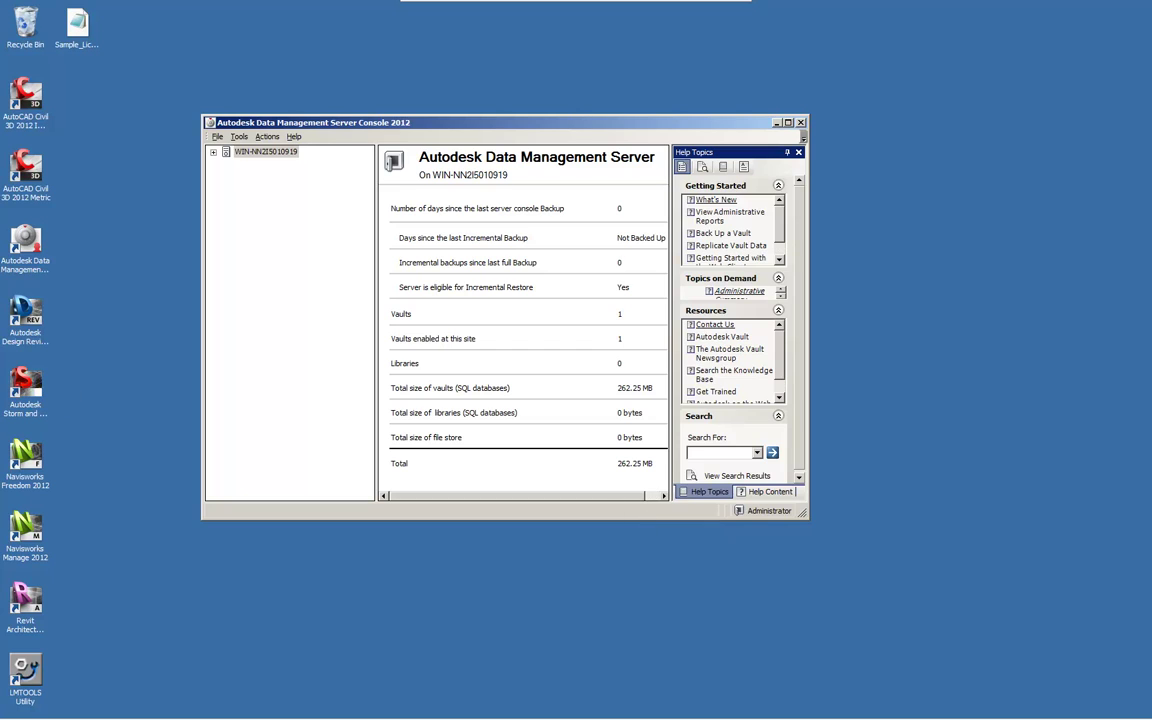
{"action": "left_click", "coordinate": [268, 176]}
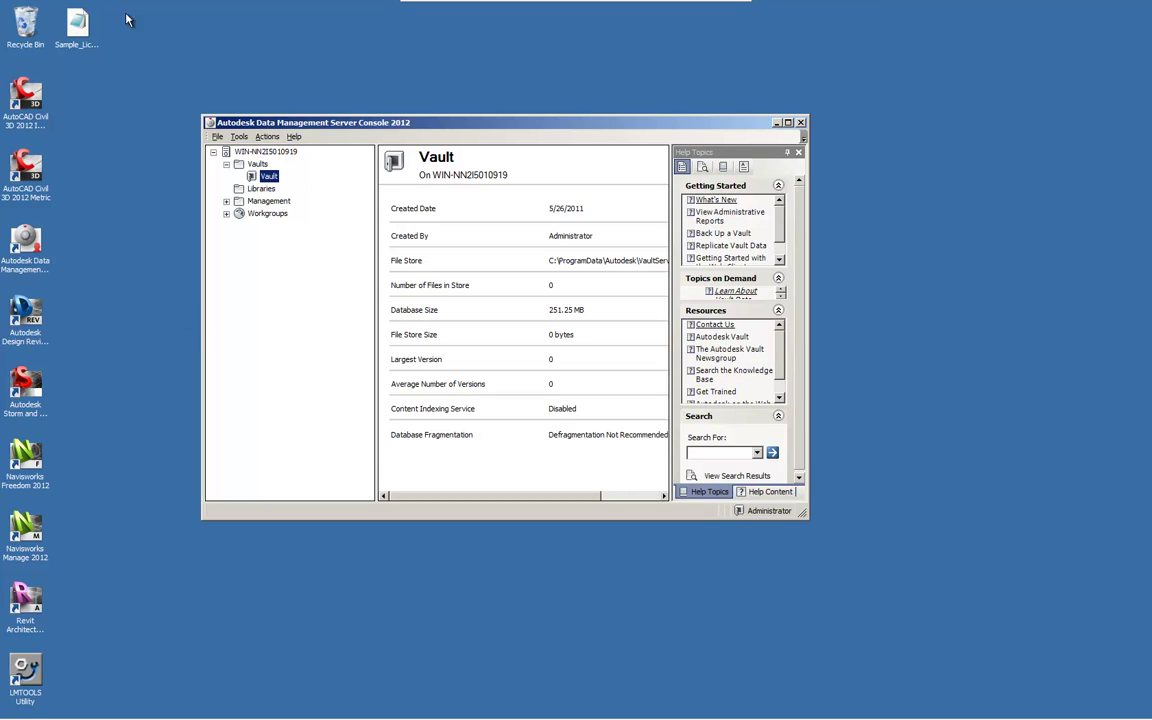
{"action": "left_click", "coordinate": [239, 137]}
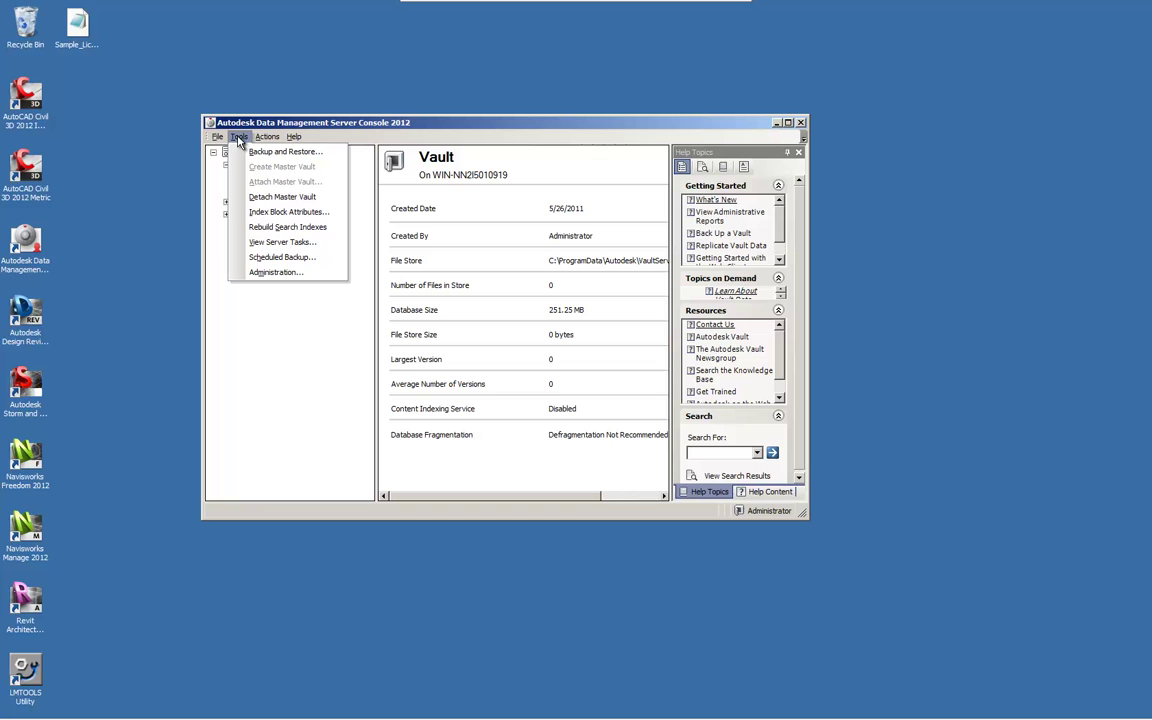
Set the scheduled backup location to C:\Vault Backups\VaultBackup_2011_05_27_4_16_45_PM.
{"action": "left_click", "coordinate": [282, 257]}
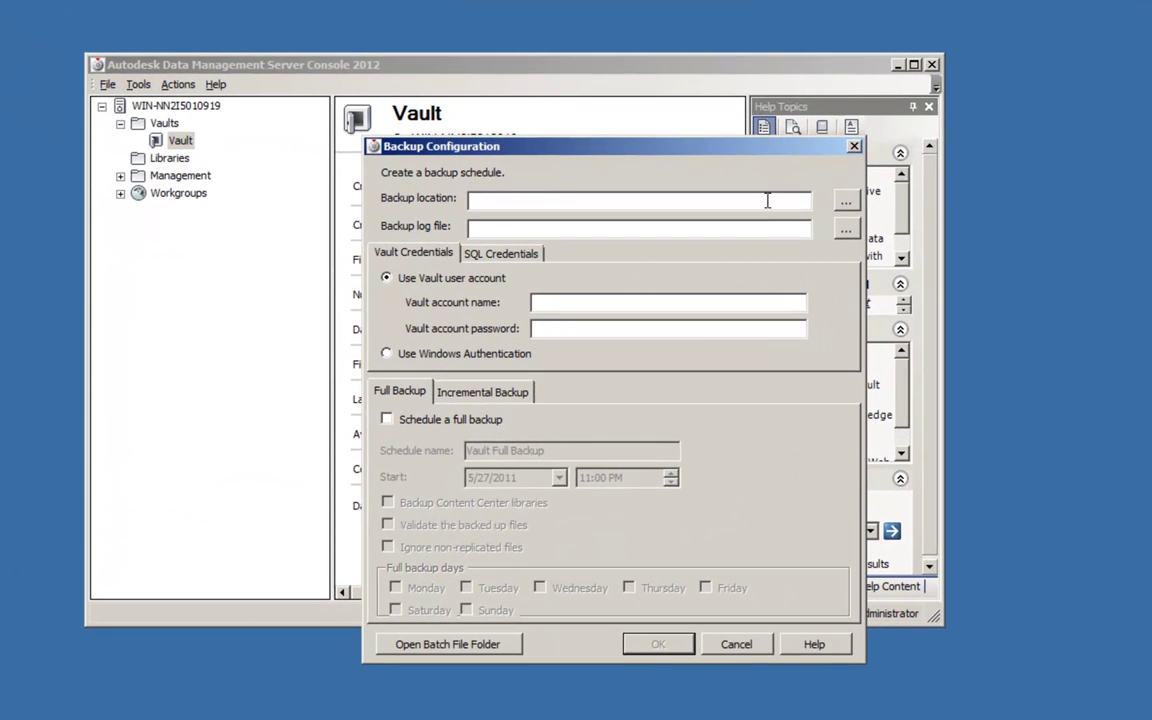
{"action": "left_click", "coordinate": [847, 207]}
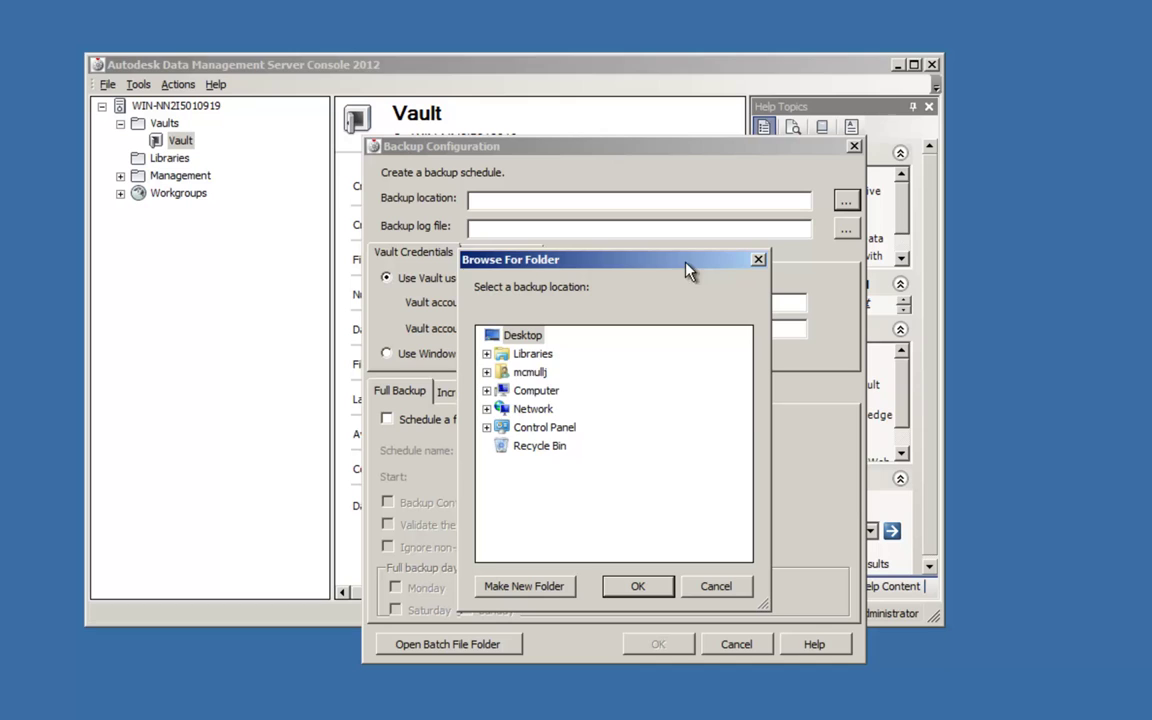
{"action": "left_click", "coordinate": [486, 390]}
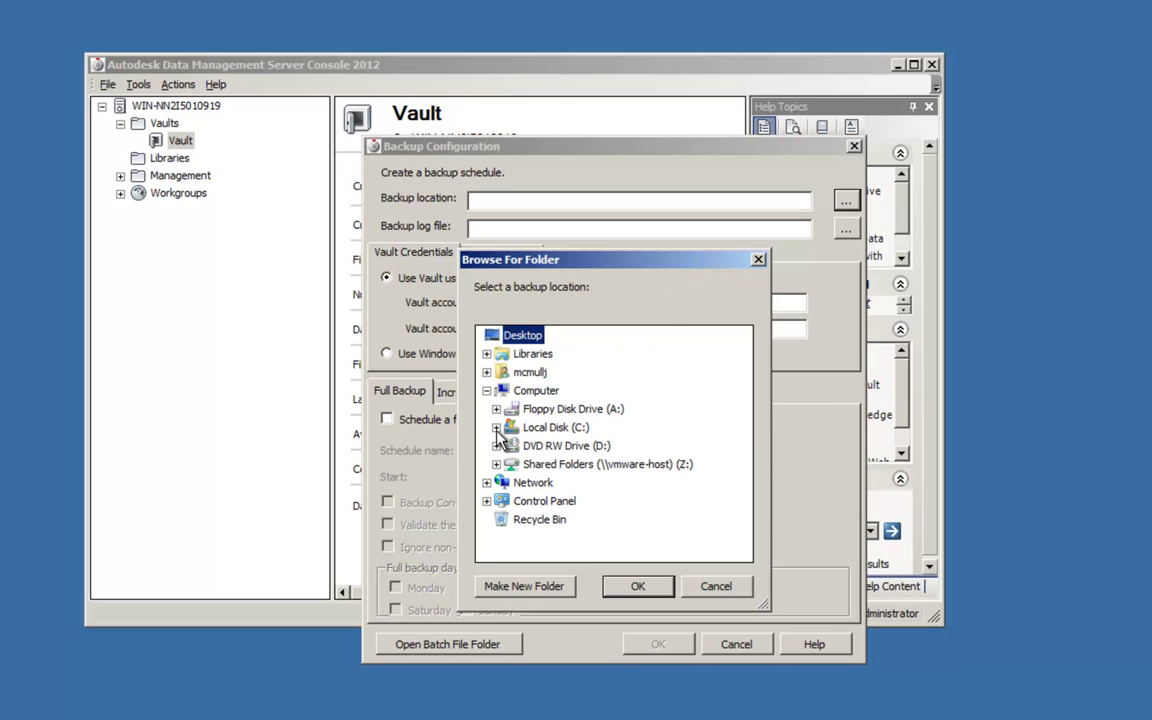
{"action": "left_click", "coordinate": [497, 427]}
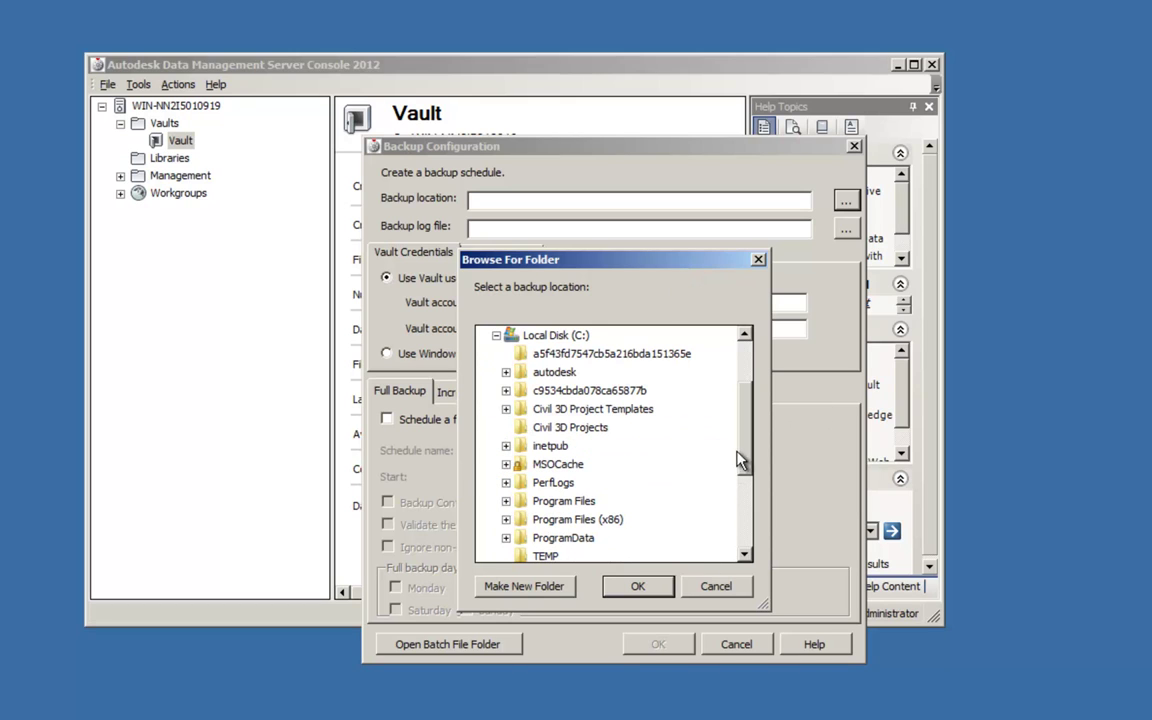
{"action": "left_click_drag", "start_coordinate": [738, 458], "coordinate": [742, 517]}
{"action": "scroll", "coordinate": [620, 505], "scroll_direction": "down", "scroll_amount": 2}
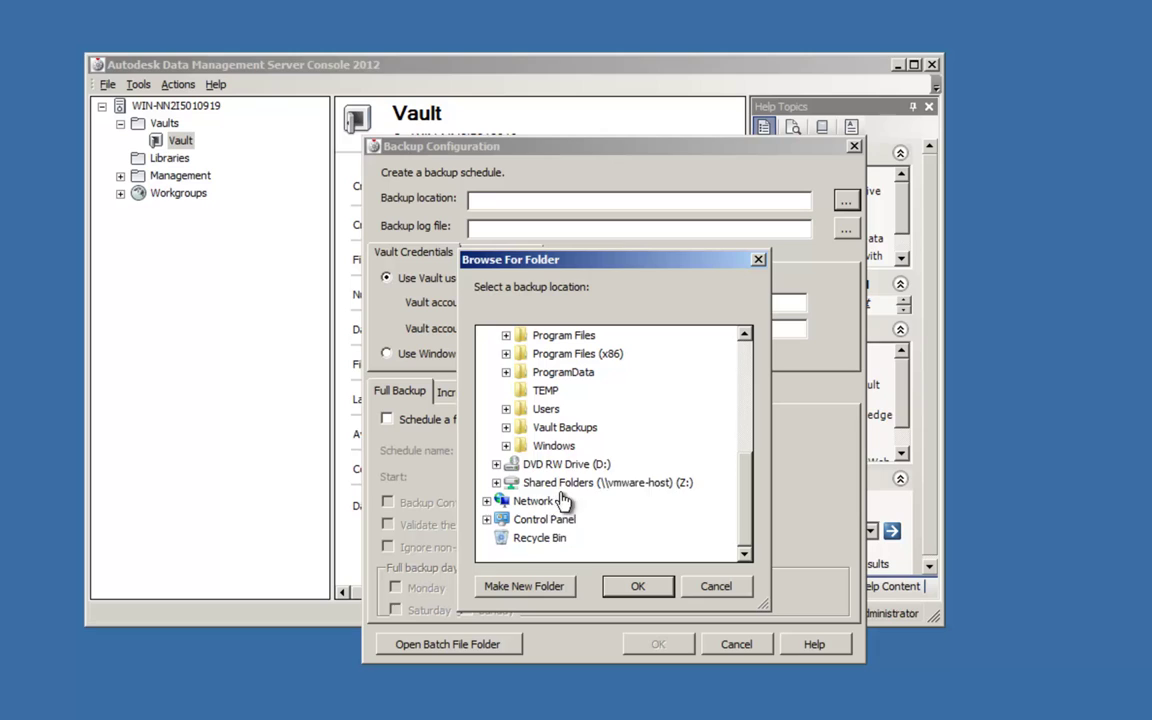
{"action": "left_click", "coordinate": [506, 428]}
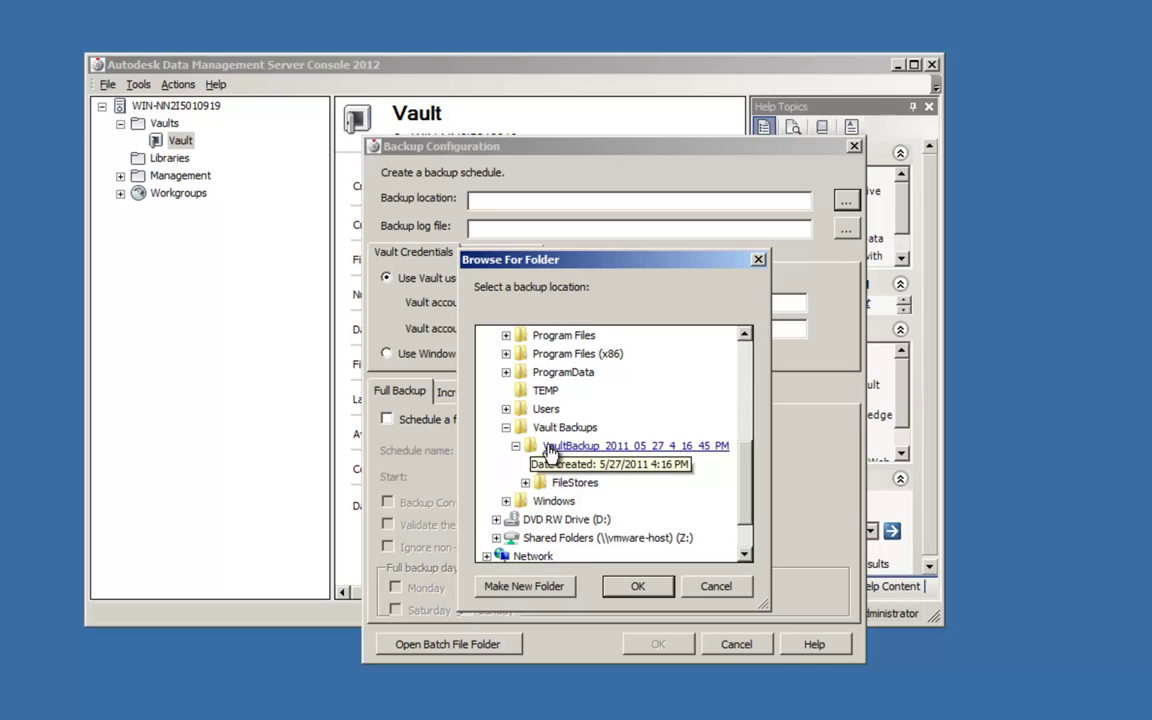
{"action": "left_click", "coordinate": [549, 449]}
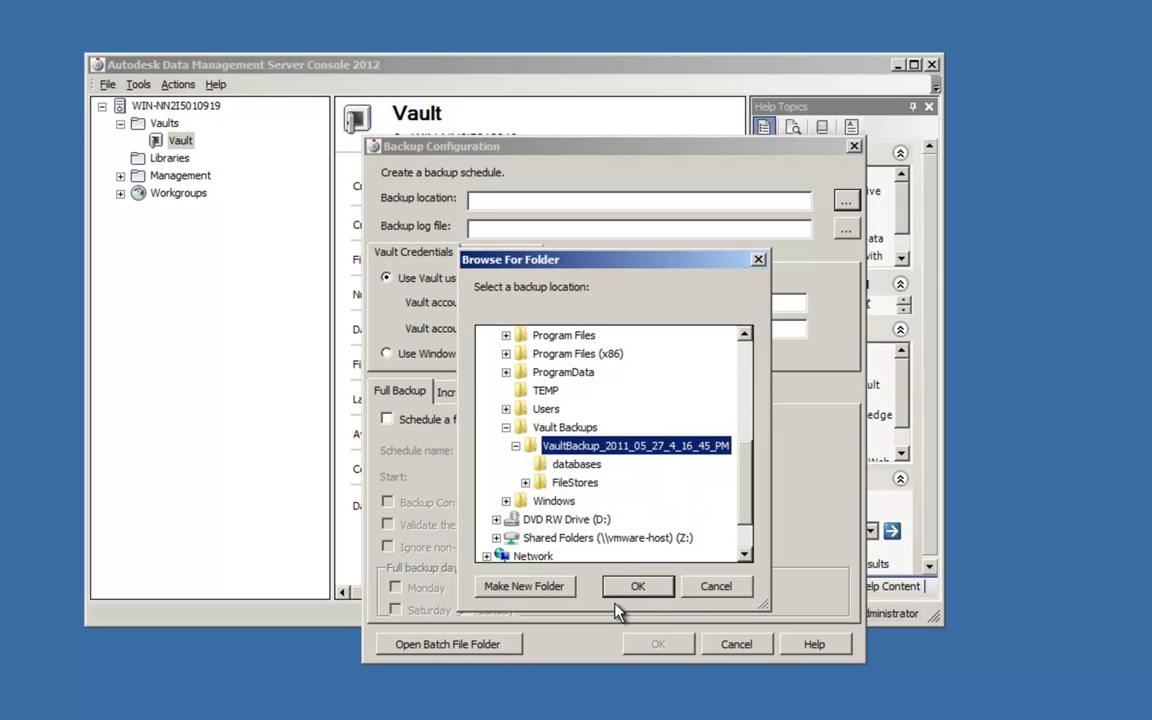
{"action": "left_click", "coordinate": [636, 587]}
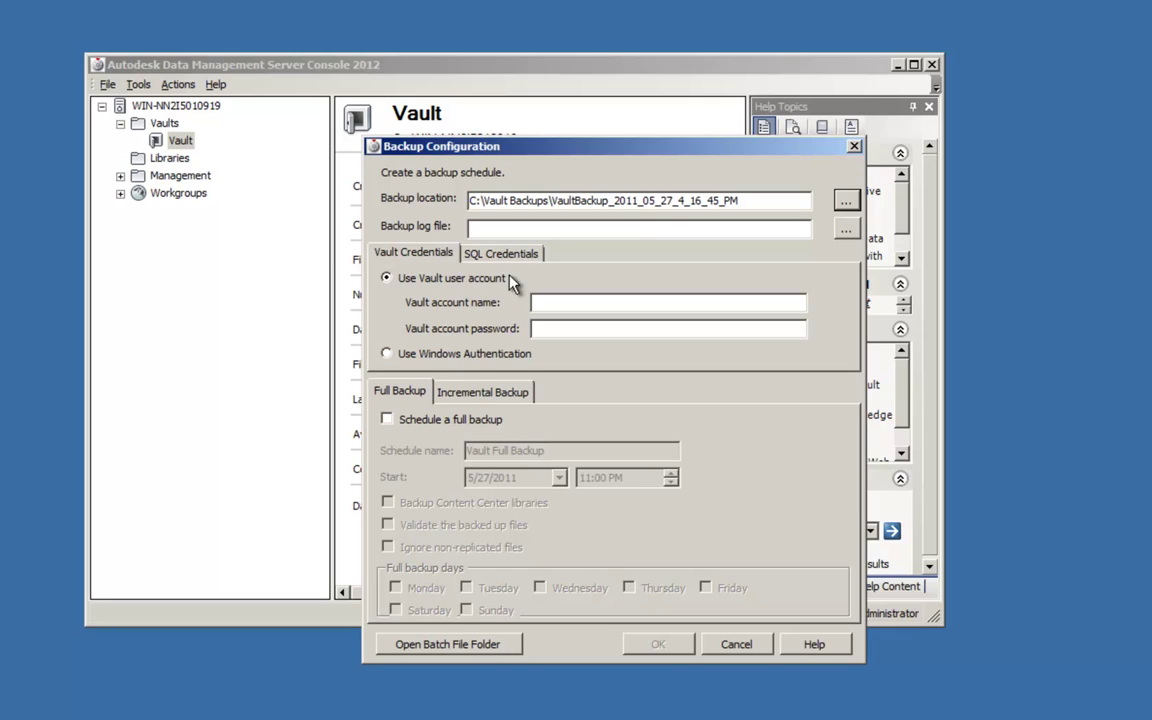
Enter 'administrator' as the scheduled backup's Vault account name.
{"action": "left_click", "coordinate": [560, 304]}
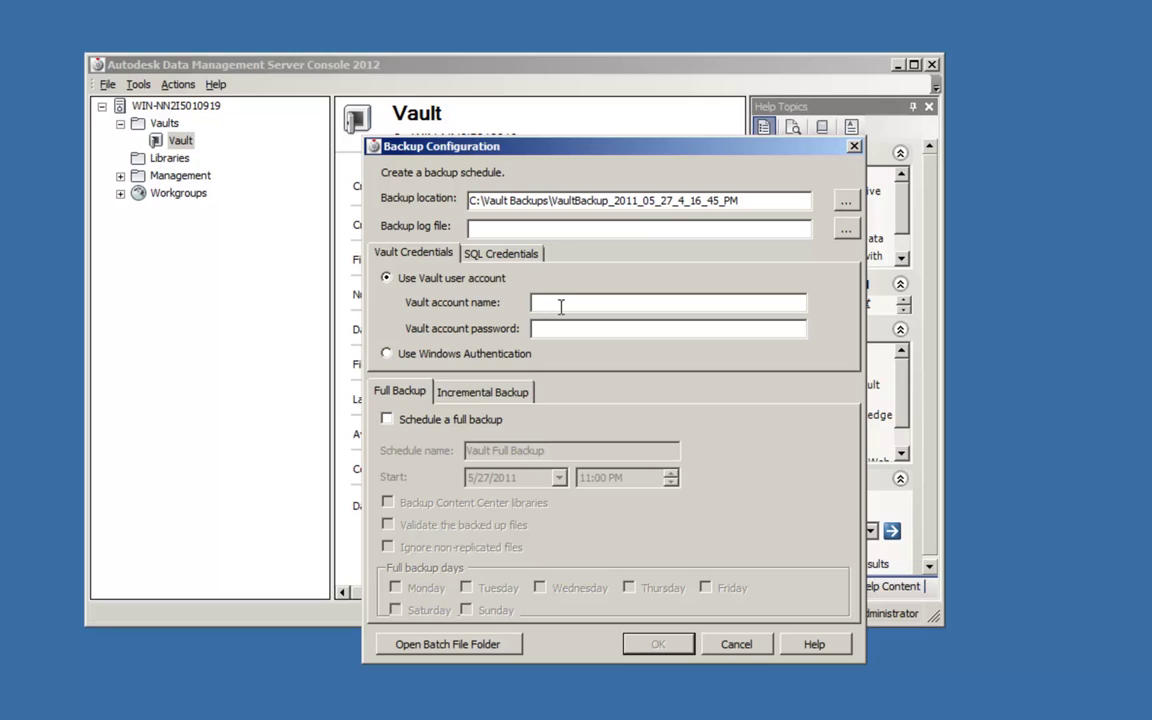
{"action": "type", "text": "administrator"}
Schedule incremental backups Monday through Thursday at 11:00 PM and confirm the created task.
{"action": "left_click", "coordinate": [466, 395]}
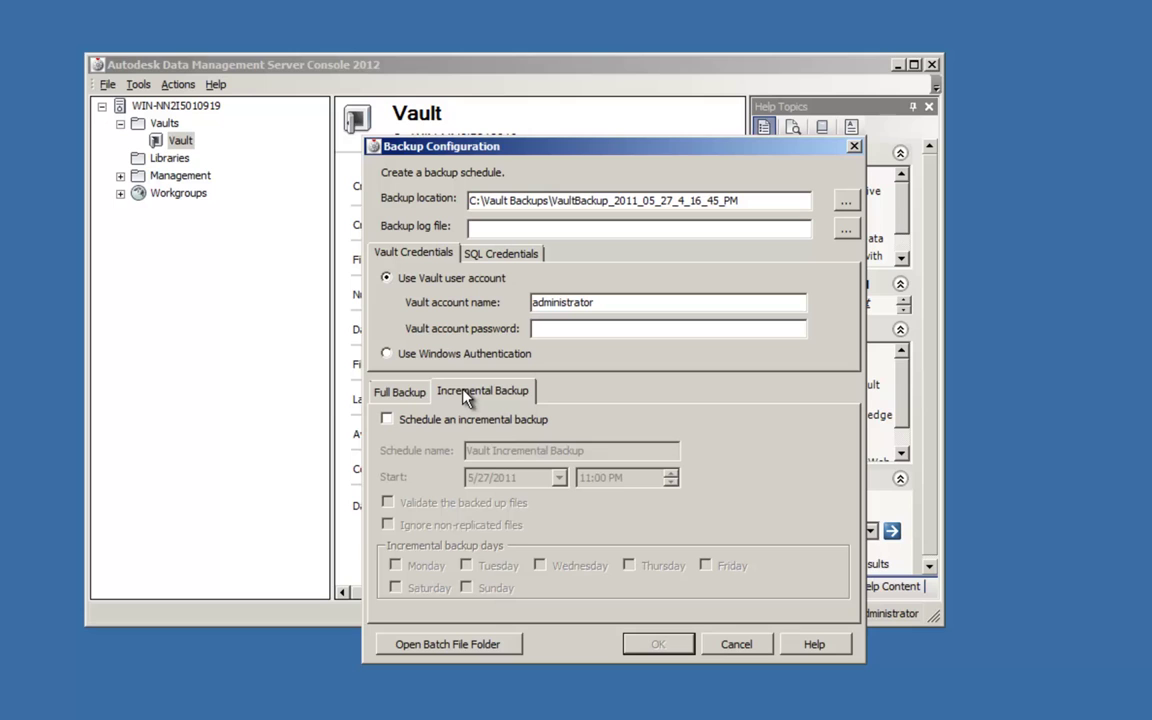
{"action": "left_click", "coordinate": [388, 420]}
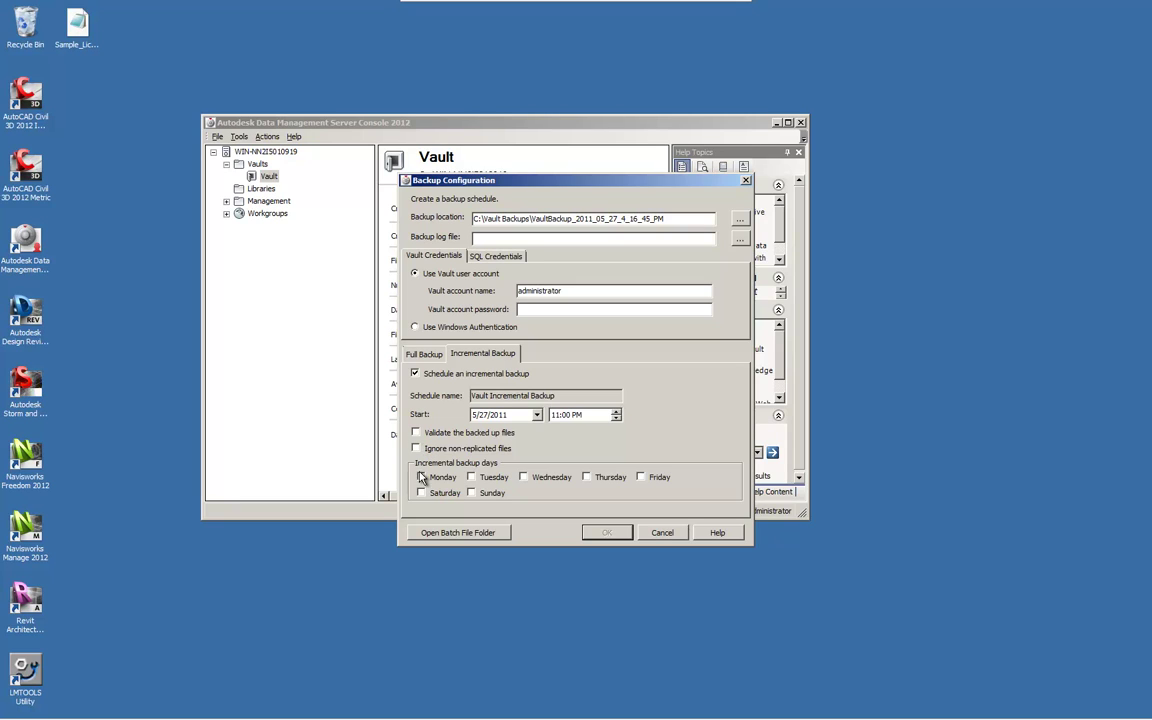
{"action": "left_click", "coordinate": [421, 477]}
{"action": "left_click", "coordinate": [472, 478]}
{"action": "left_click", "coordinate": [523, 478]}
{"action": "left_click", "coordinate": [586, 478]}
{"action": "left_click", "coordinate": [607, 534]}
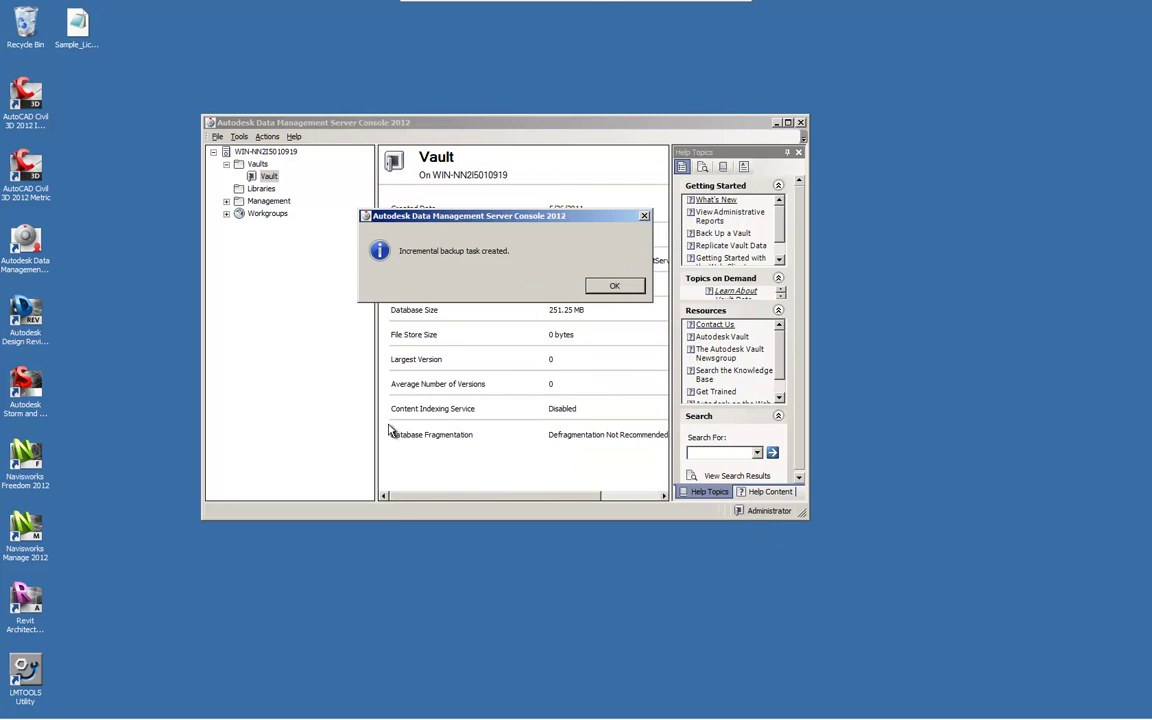
{"action": "left_click", "coordinate": [612, 286]}
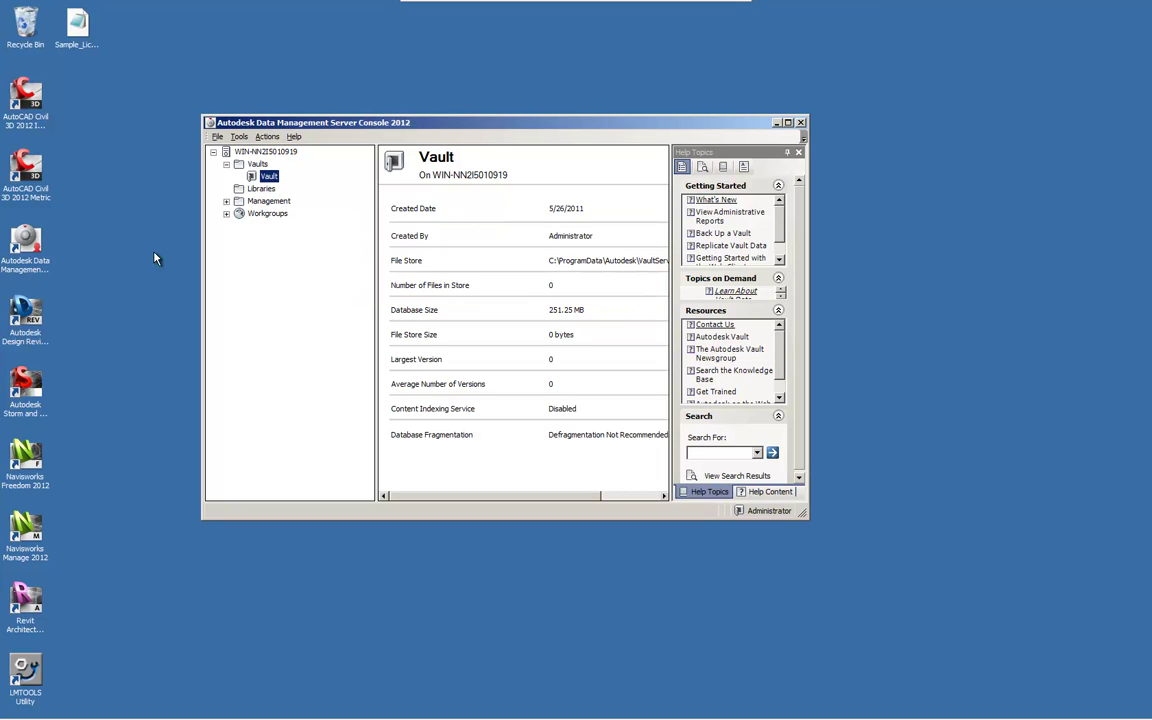